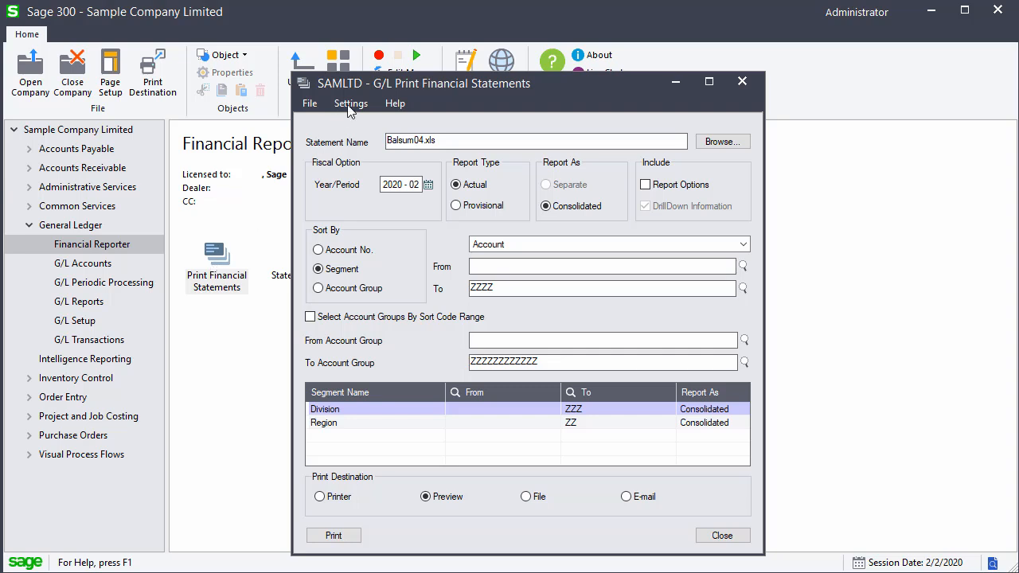
- Look up the fiscal periods and years available for the financial statement
click(430, 183)
click(428, 184)
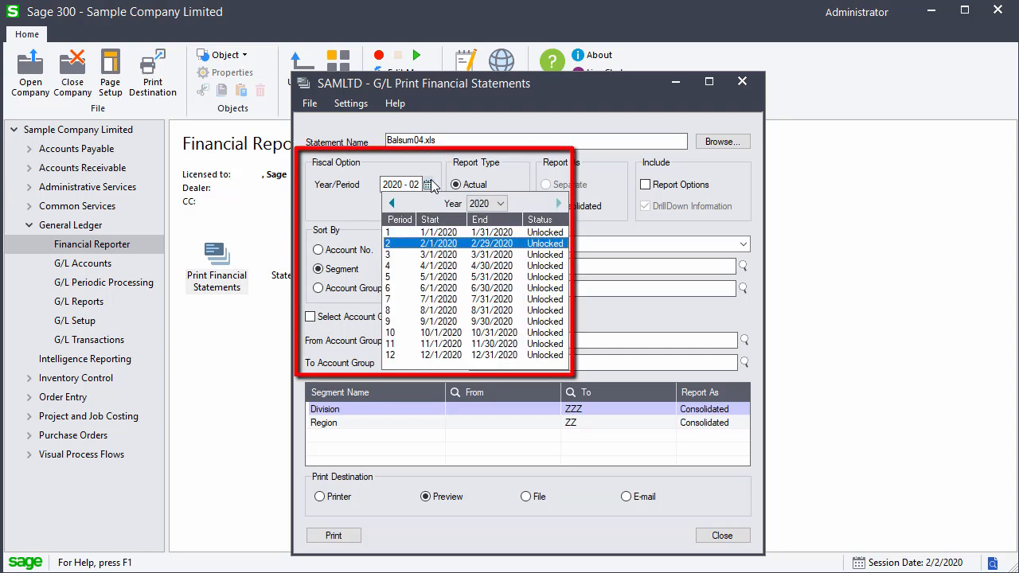
click(502, 204)
click(503, 205)
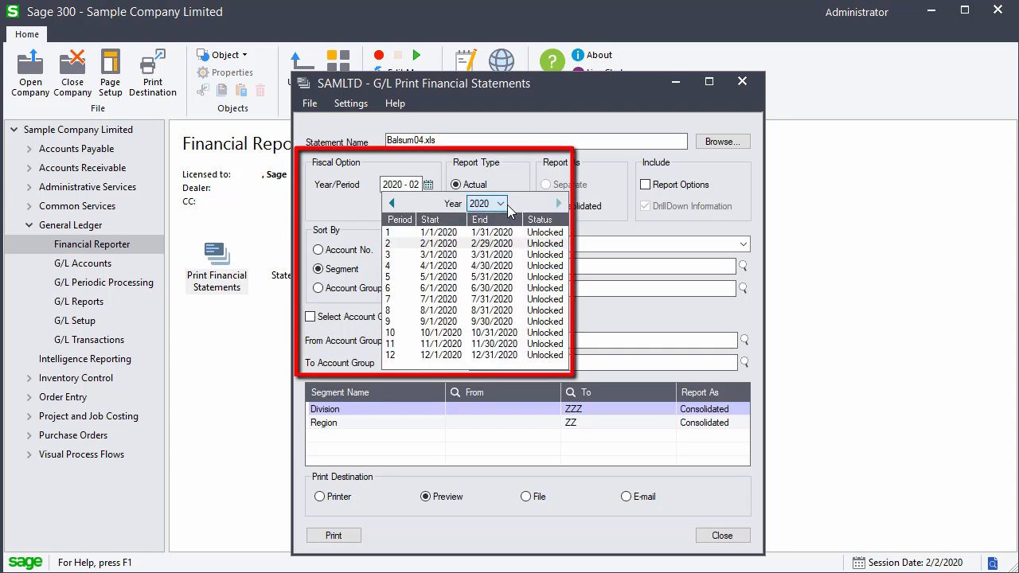
click(430, 183)
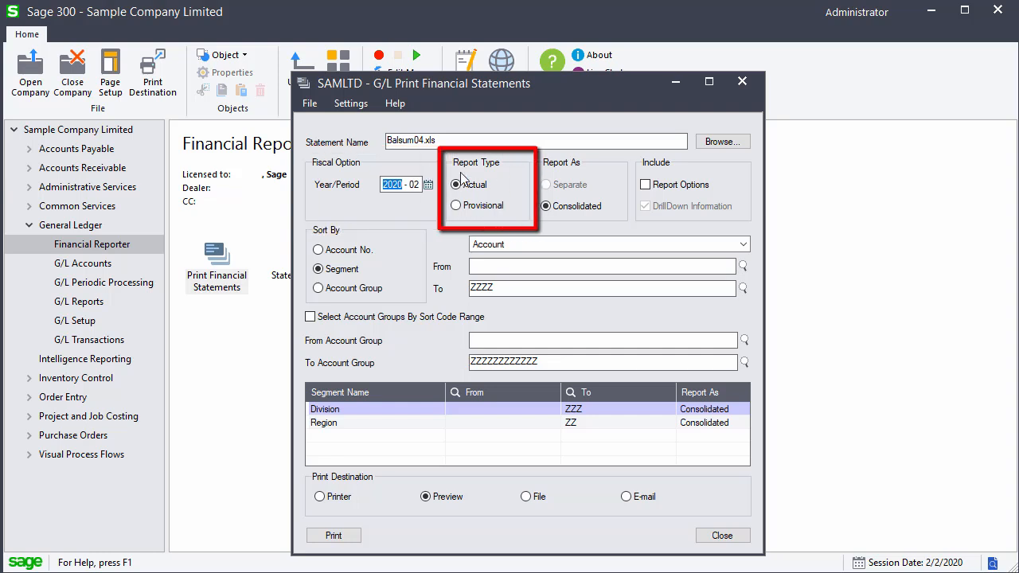
- Print the financial statement as an Actual report with report options included
click(505, 210)
click(485, 190)
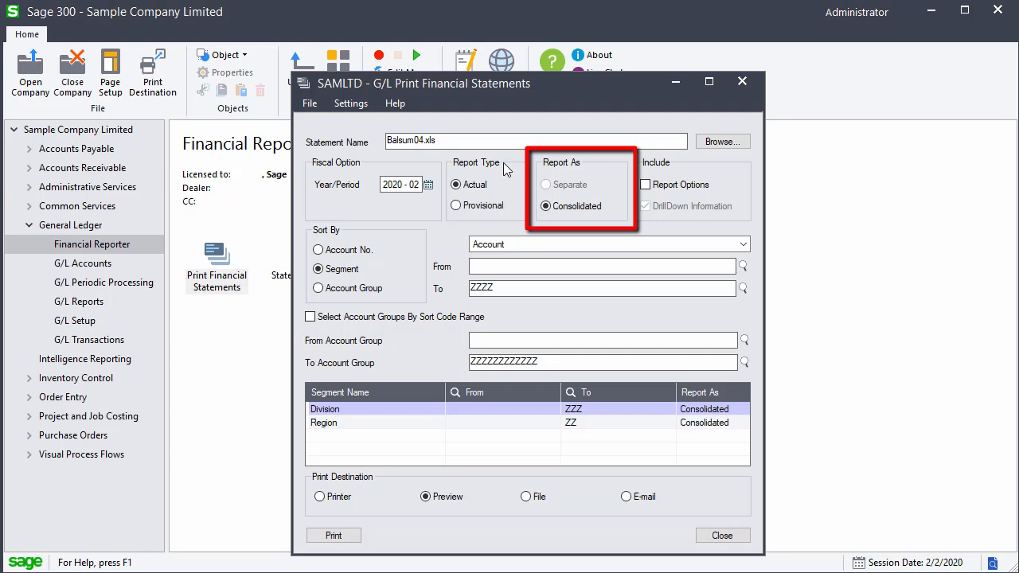
click(701, 190)
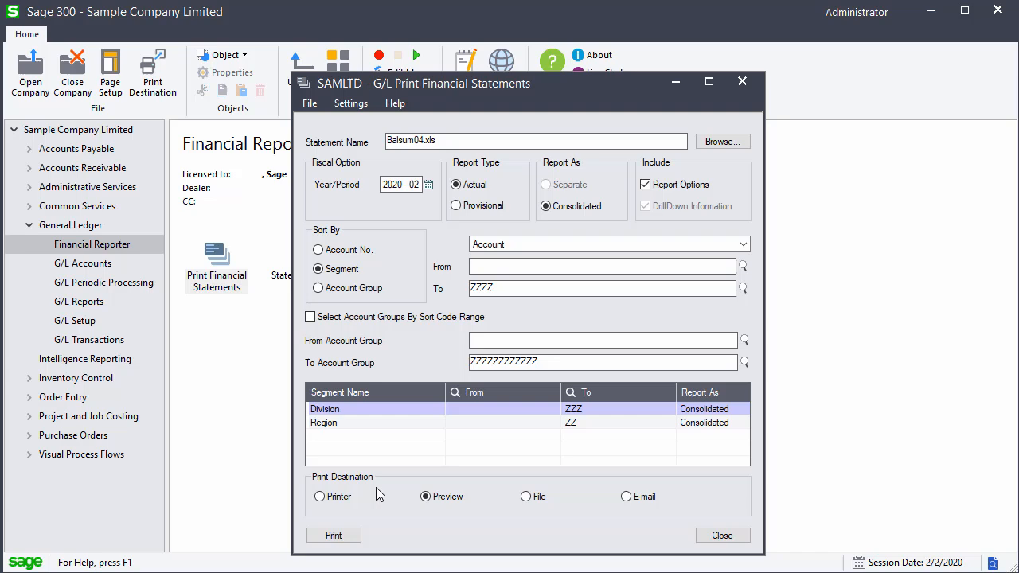
click(335, 536)
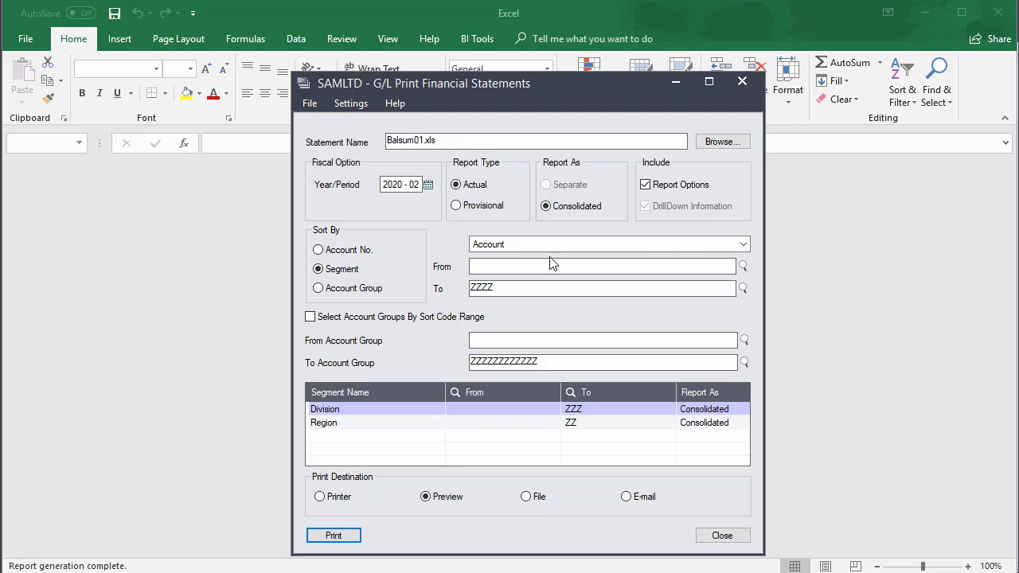
- Try the sort options and sort-code account group selection, leaving Segment sorting by Account active and sort-code selection off
click(323, 250)
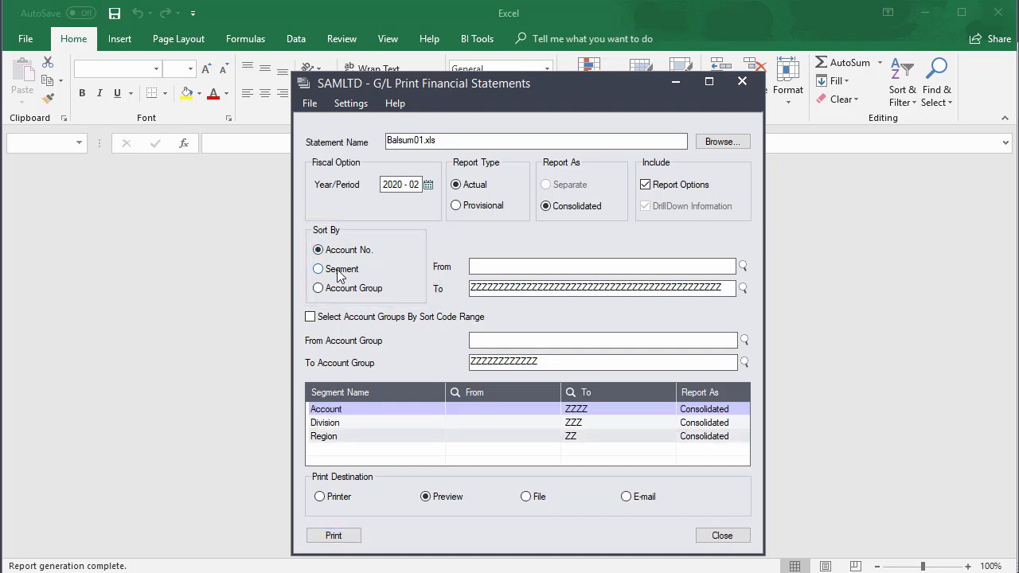
click(338, 273)
click(342, 293)
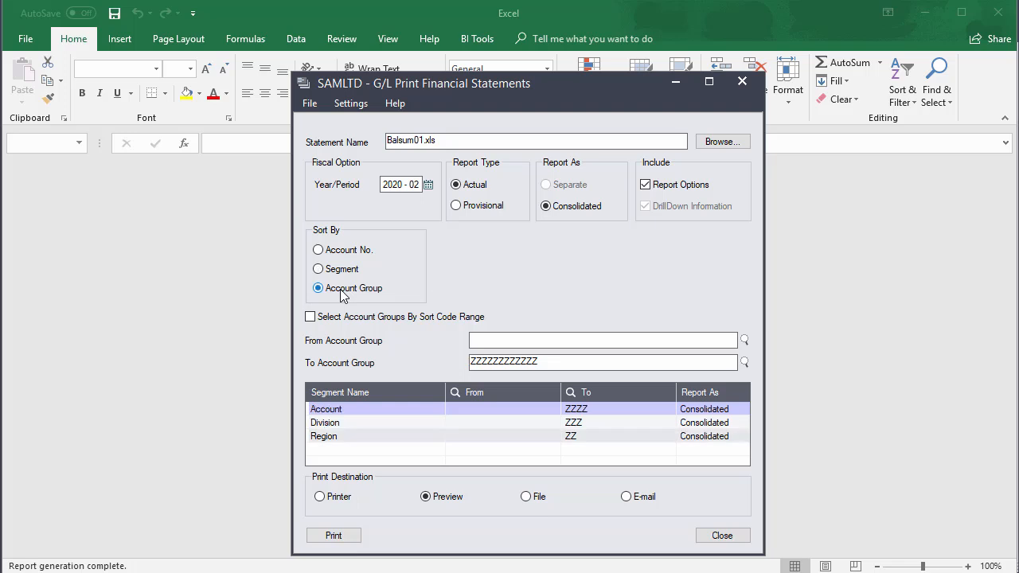
click(346, 274)
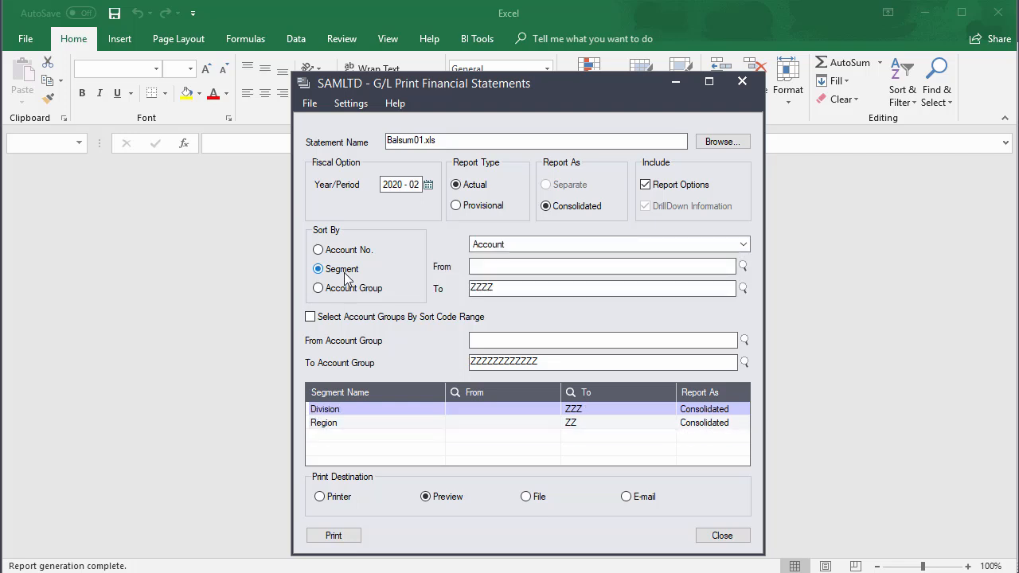
click(743, 245)
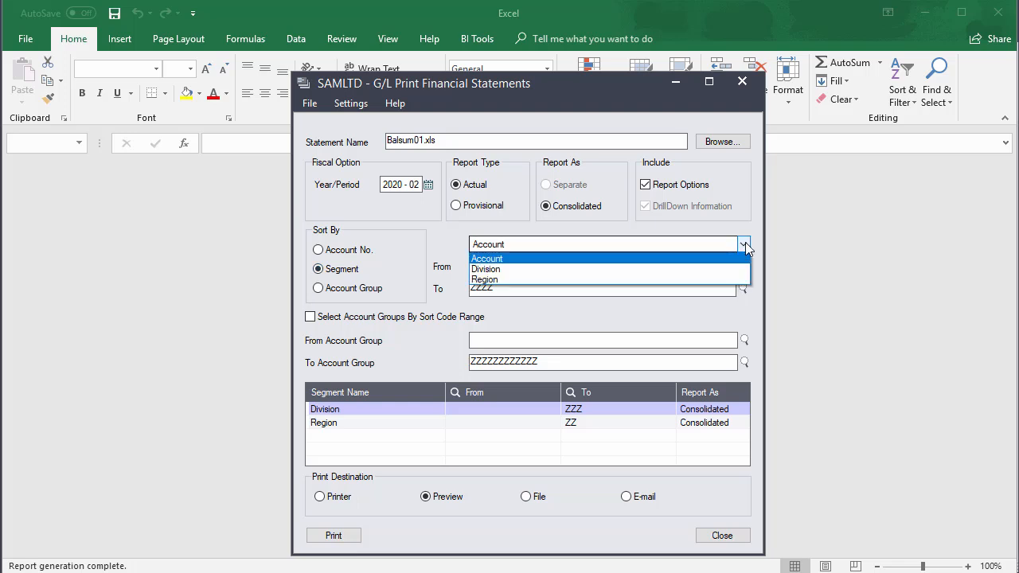
click(745, 247)
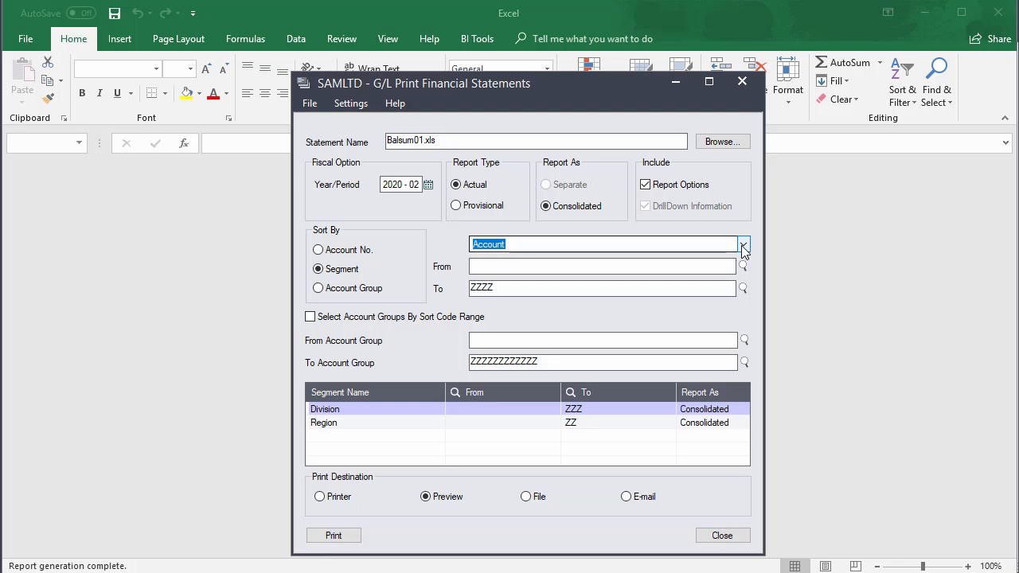
click(473, 321)
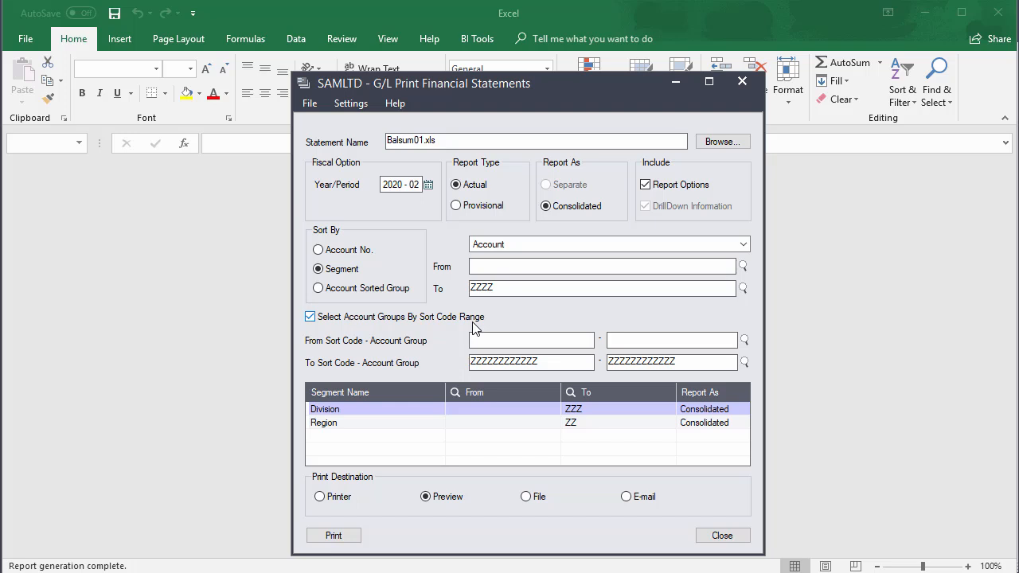
click(414, 323)
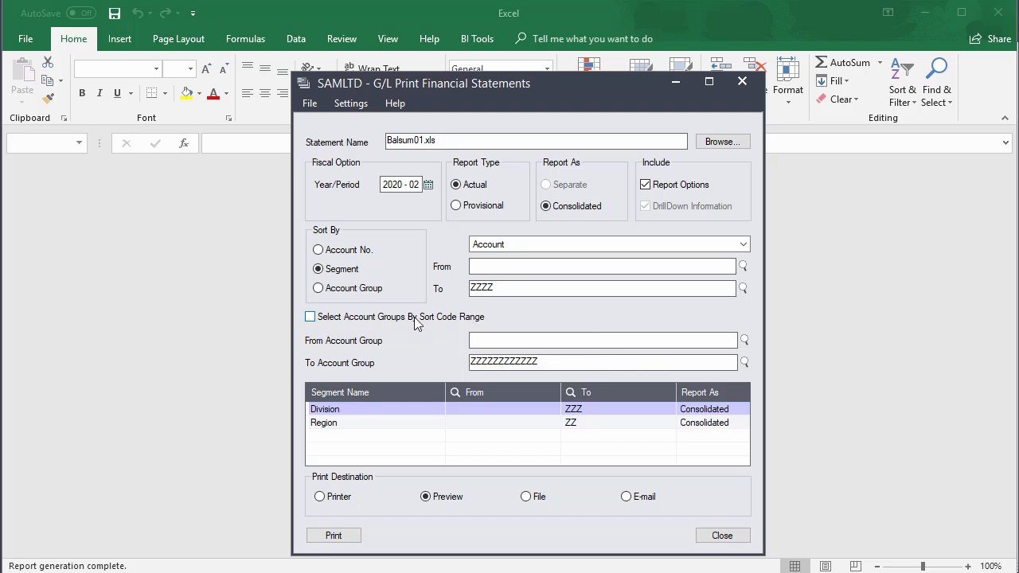
- Try the Printer, File and E-mail print destinations and return the destination to Preview
click(319, 496)
click(426, 496)
click(549, 497)
click(644, 500)
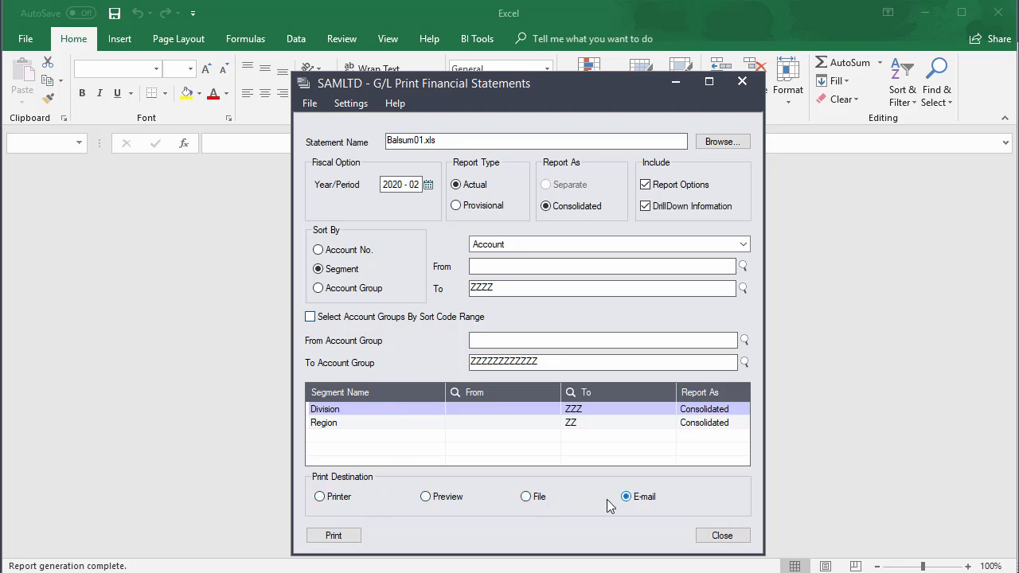
click(426, 500)
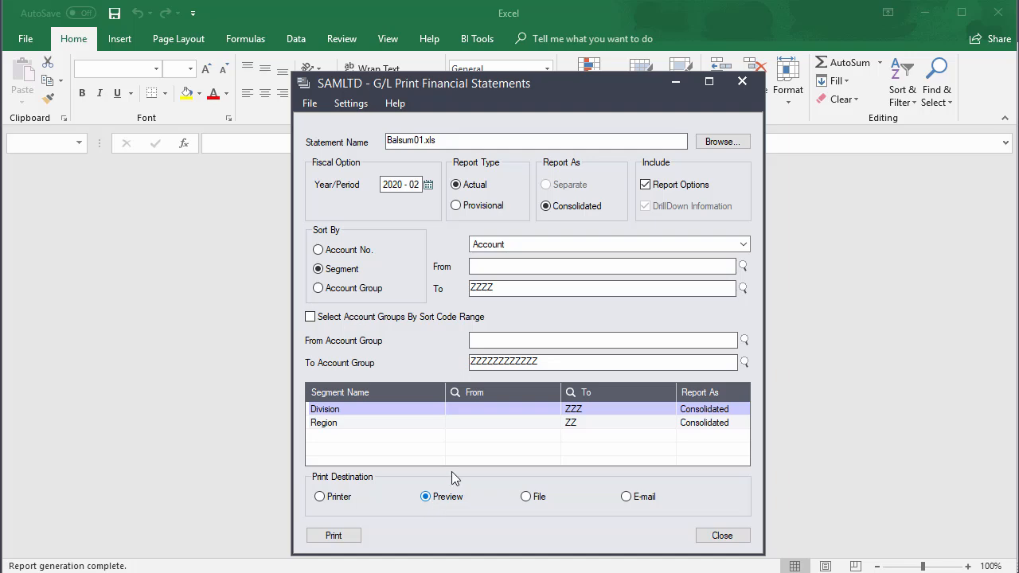
- Choose the quikbal1 statement file and print its balance sheet to the preview for viewing
click(715, 143)
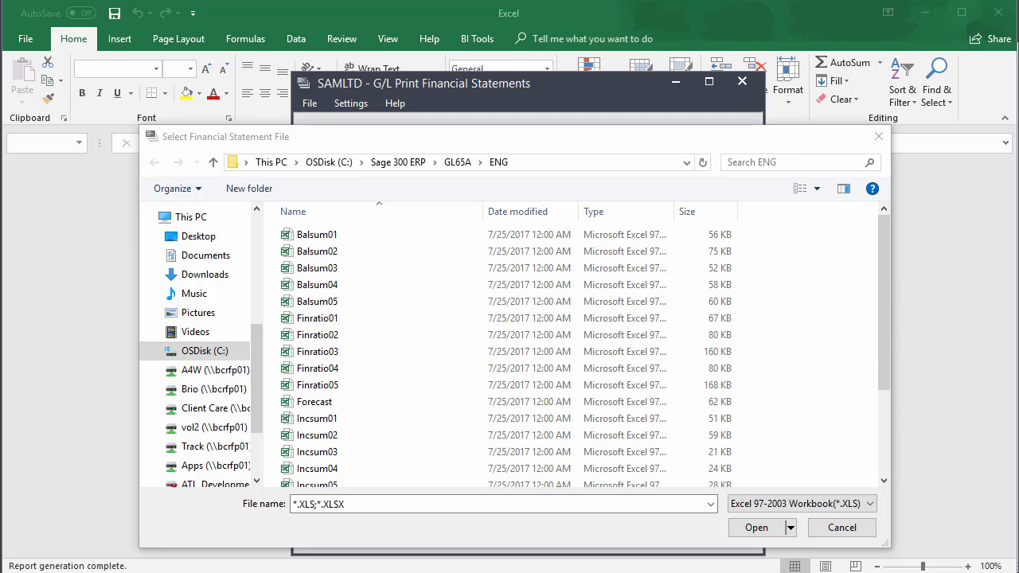
scroll(368, 358, down, 3)
click(368, 378)
click(777, 532)
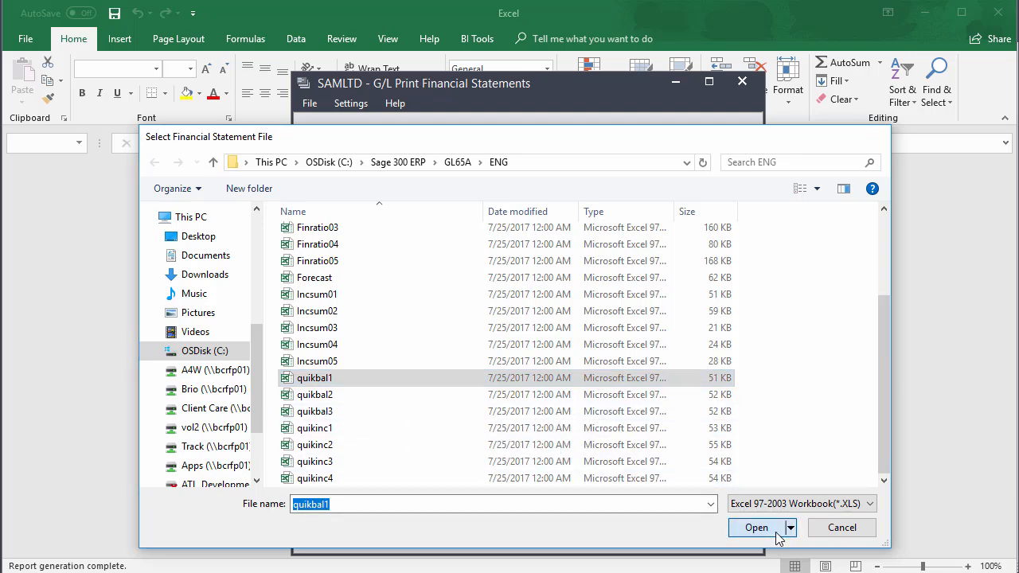
click(334, 536)
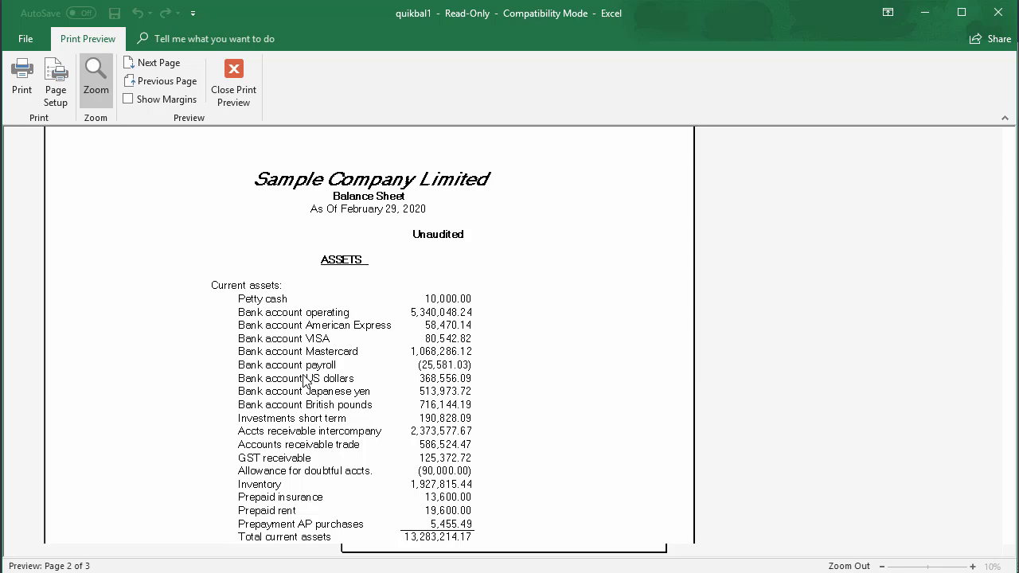
scroll(307, 382, down, 3)
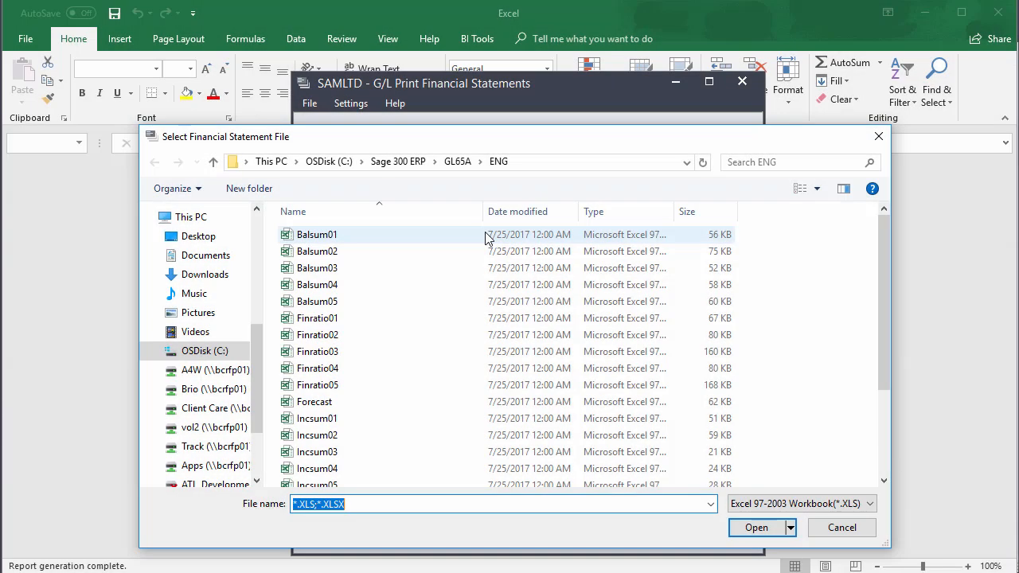
- Choose the Balsum01 statement file, print it to the preview and page forward through the balance sheet
double_click(485, 236)
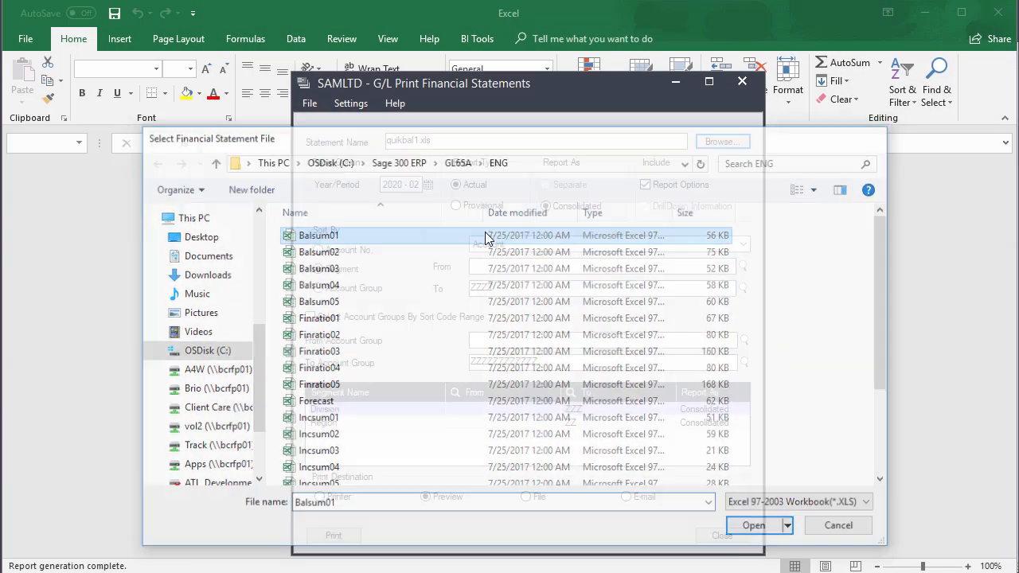
click(346, 537)
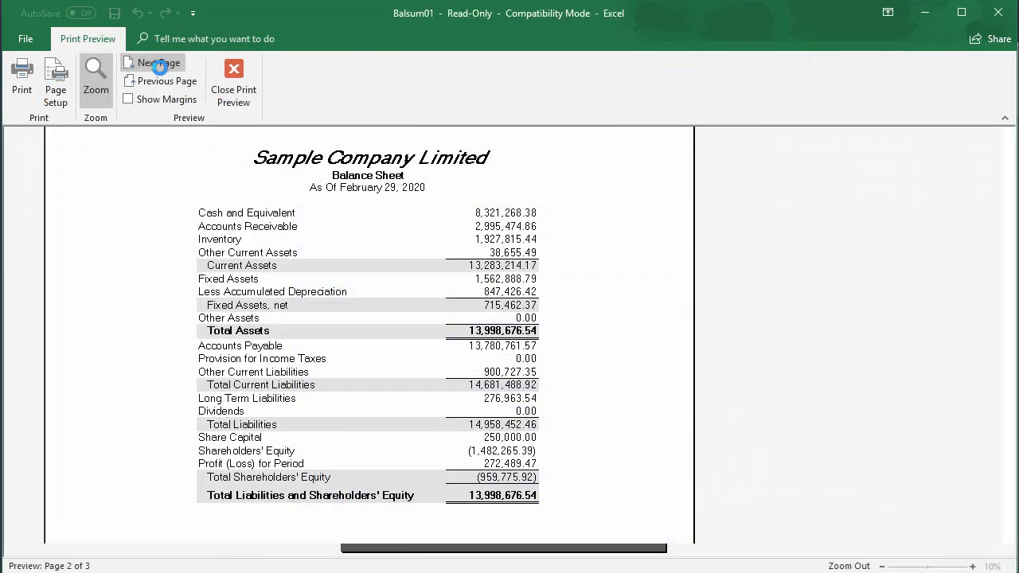
click(159, 66)
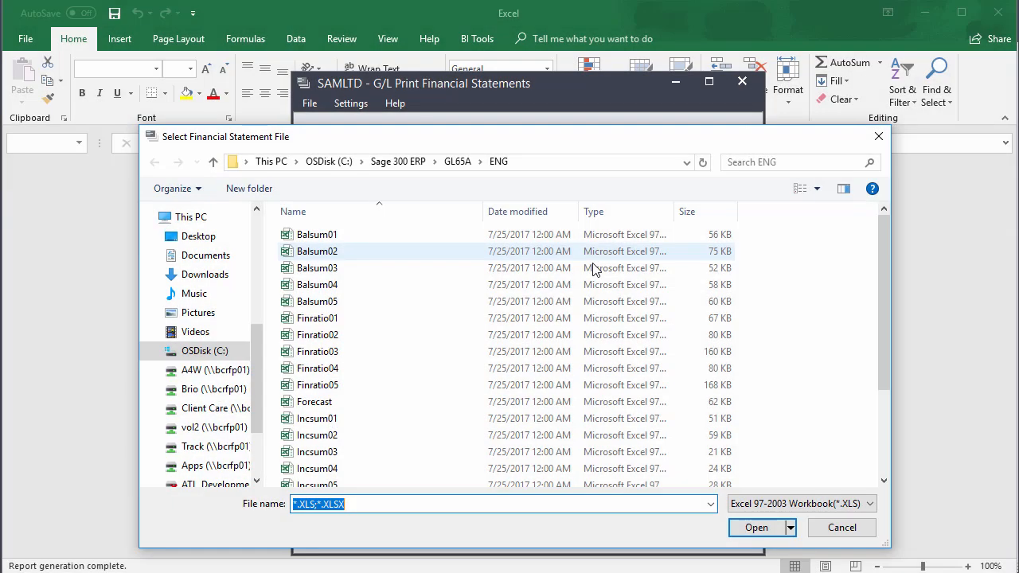
- Choose the Balsum02 statement file and preview both its assets page and its liabilities and shareholders' equity page
click(410, 248)
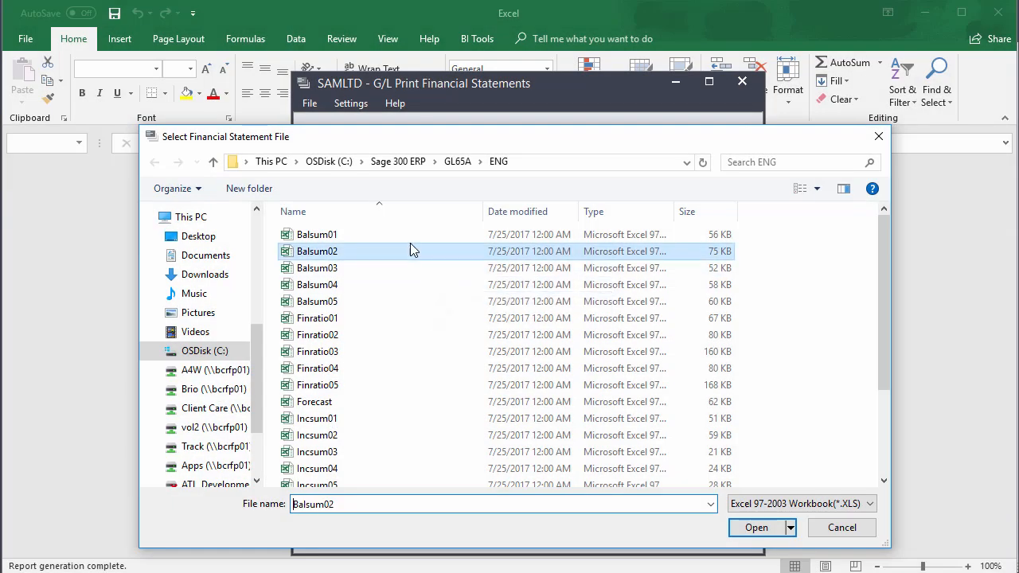
double_click(410, 248)
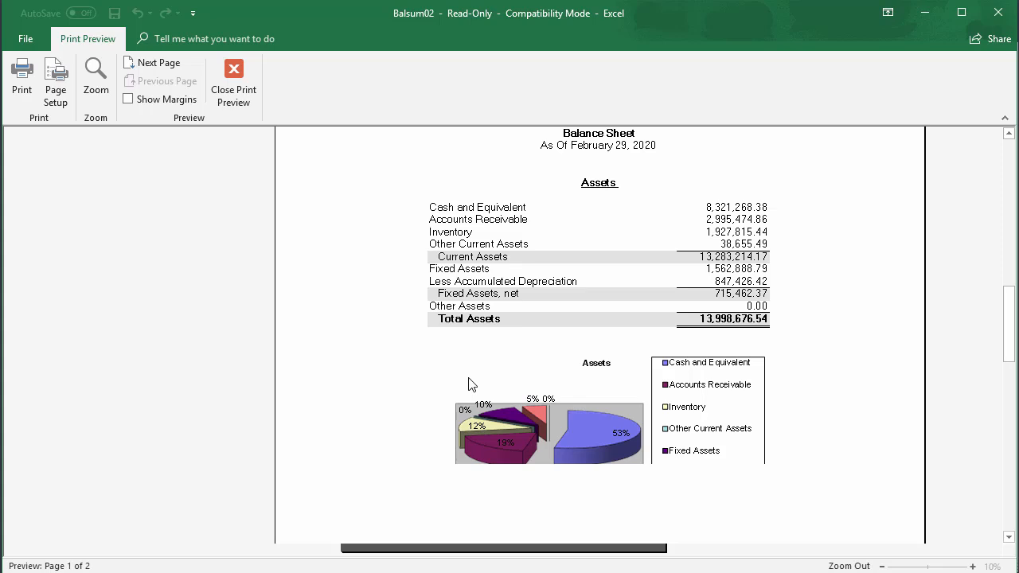
click(153, 64)
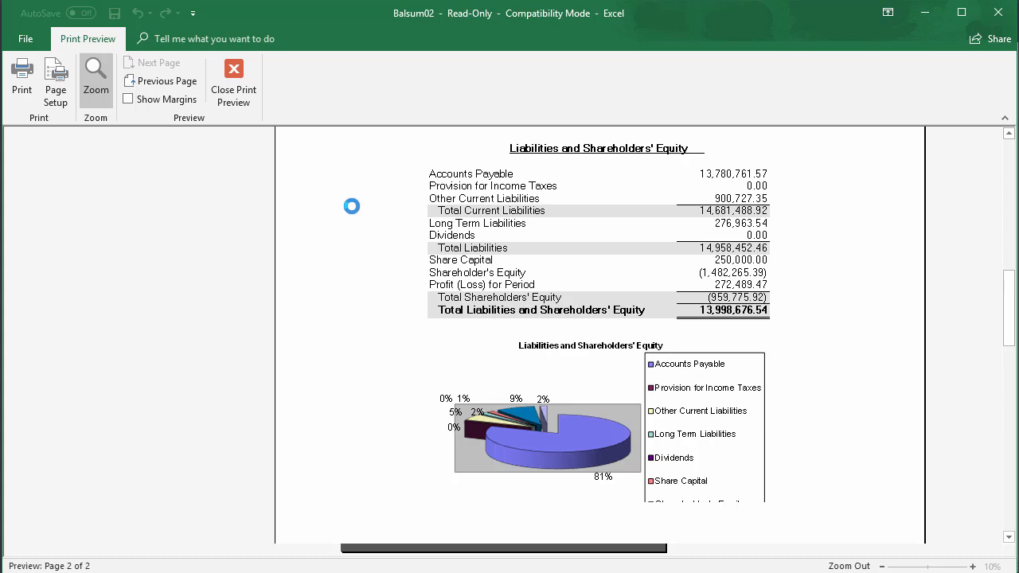
scroll(352, 207, down, 3)
scroll(355, 206, up, 3)
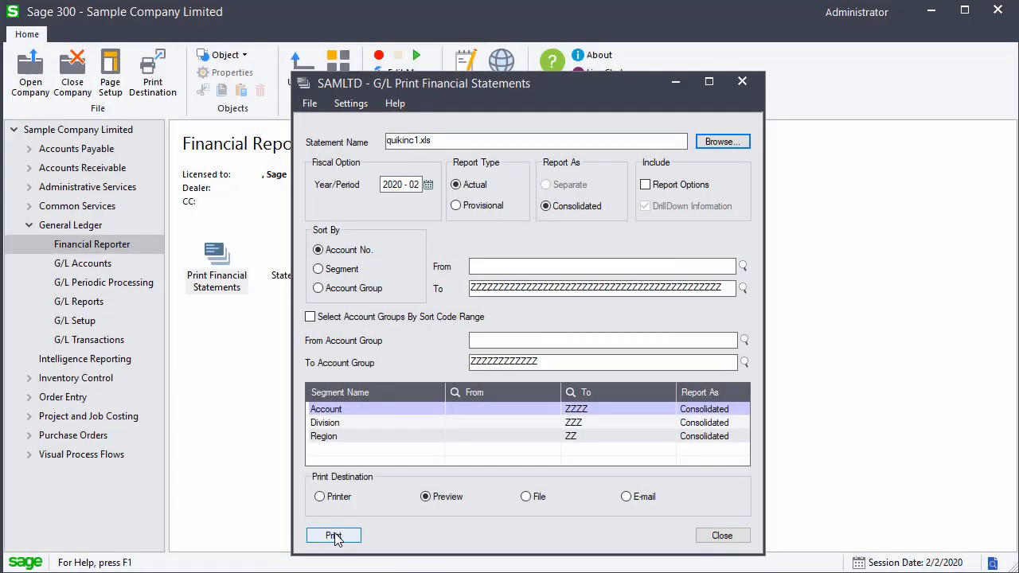
- Choose the quikinc1 statement file, print it to the preview and read down the statement of earnings
click(334, 538)
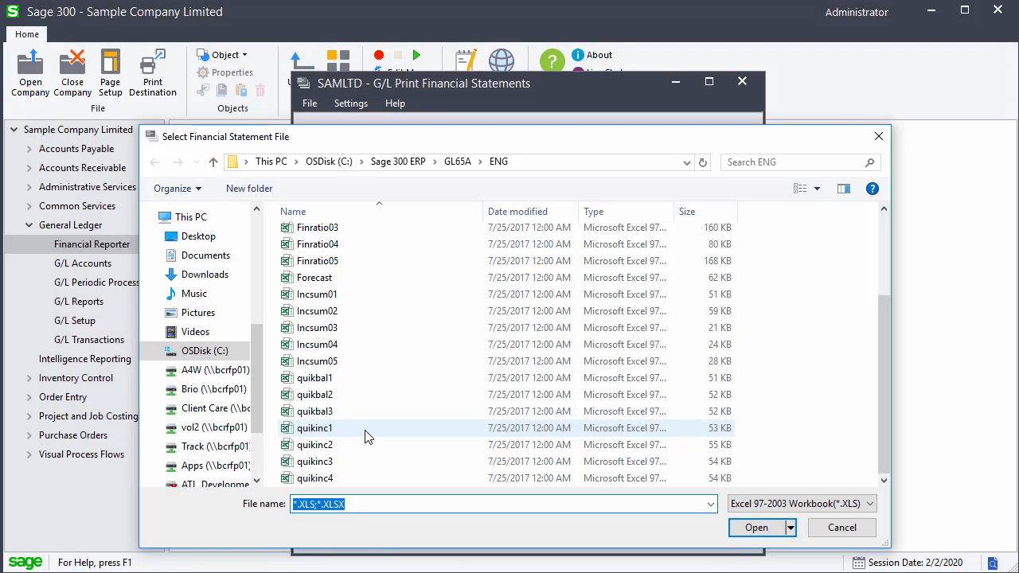
click(366, 435)
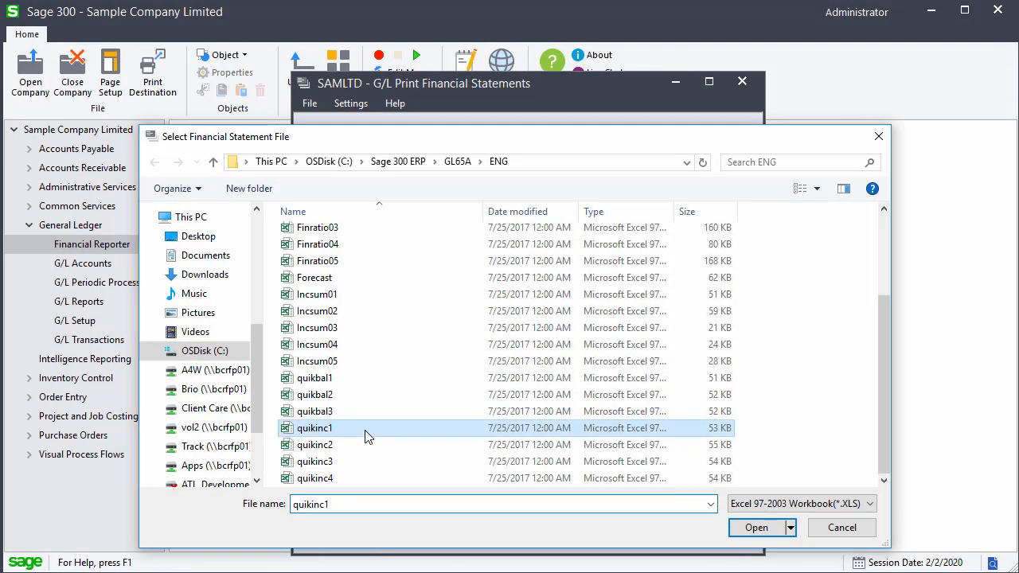
double_click(366, 435)
click(336, 538)
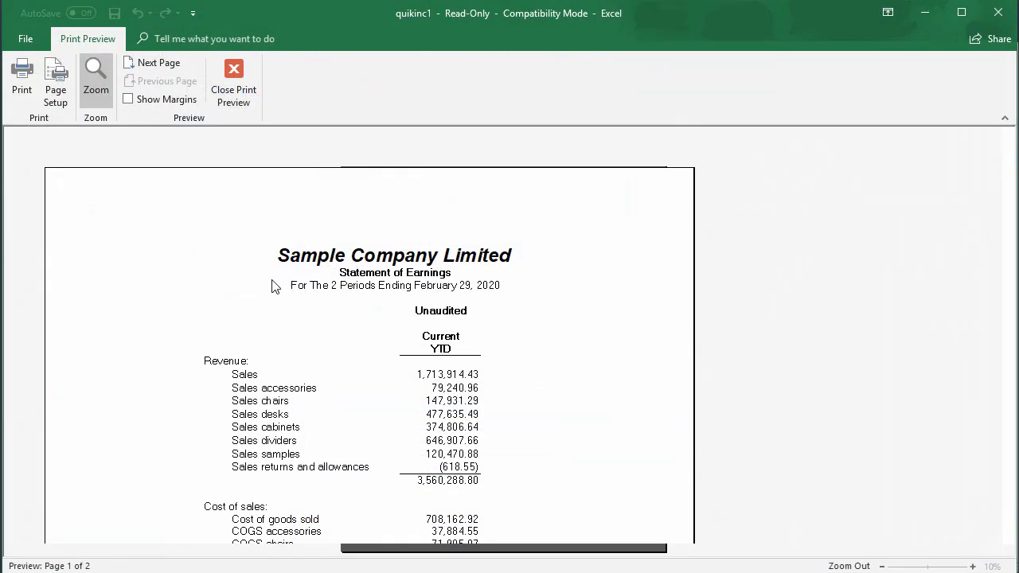
scroll(272, 285, down, 10)
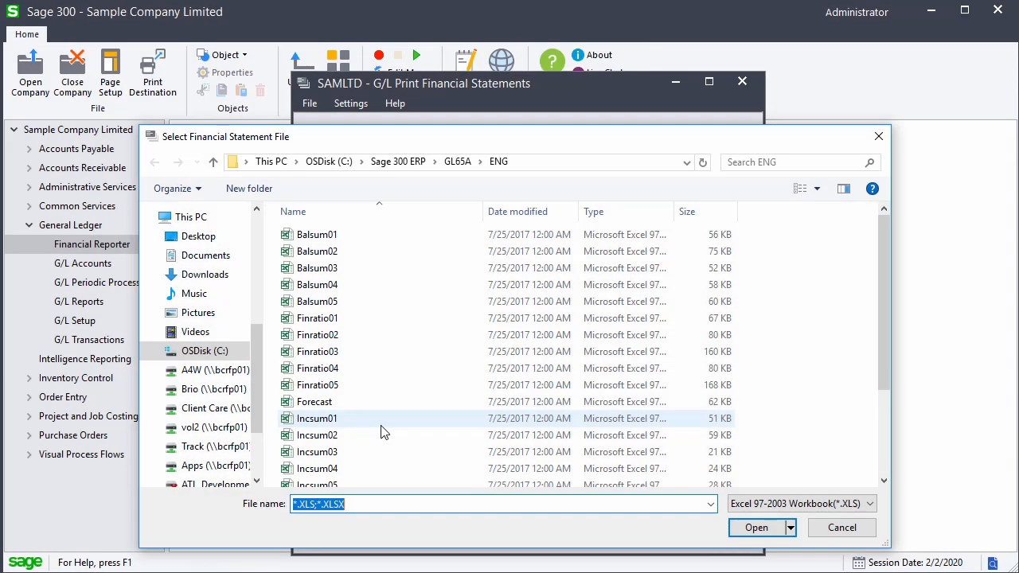
- Choose the Incsum01 statement file, print it to the preview and page forward through the income statement
double_click(381, 419)
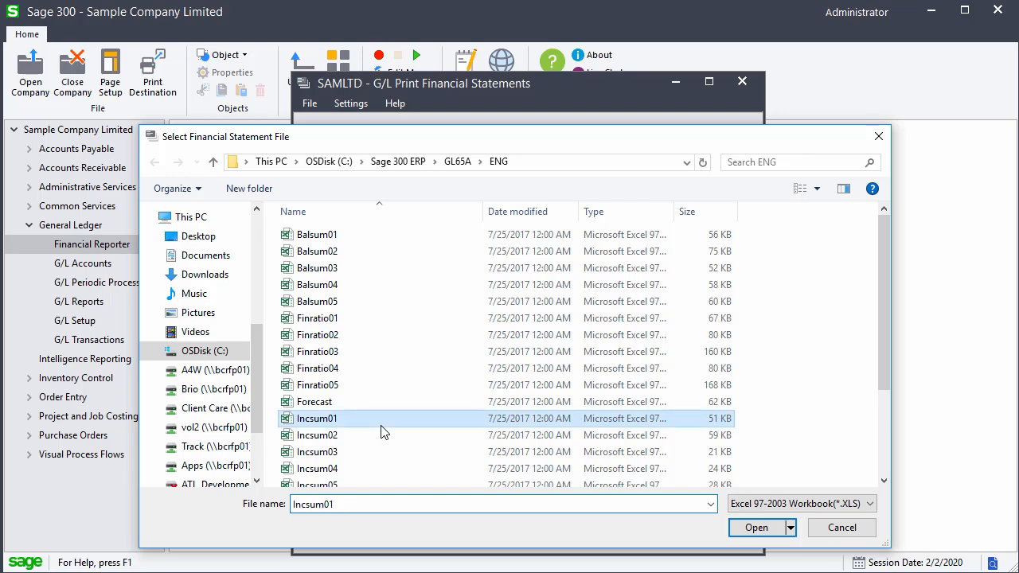
click(331, 537)
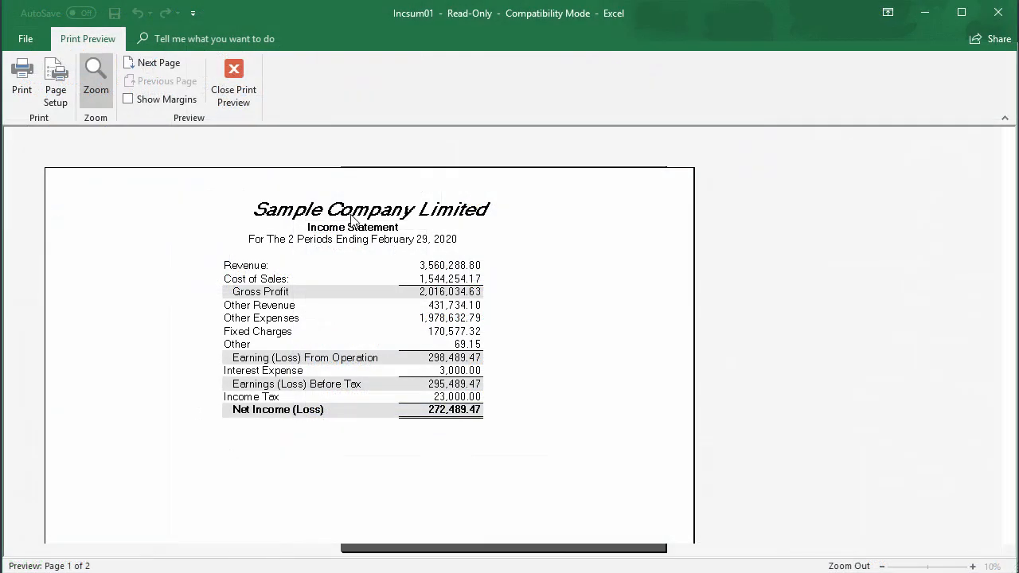
click(163, 65)
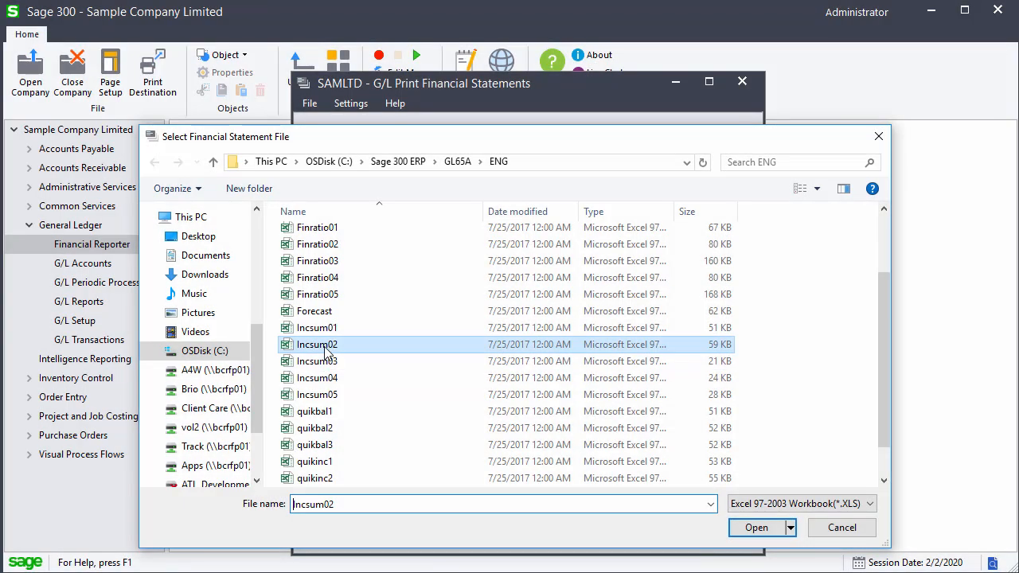
- Choose the Incsum02 statement file and print its income statement to the preview
double_click(325, 353)
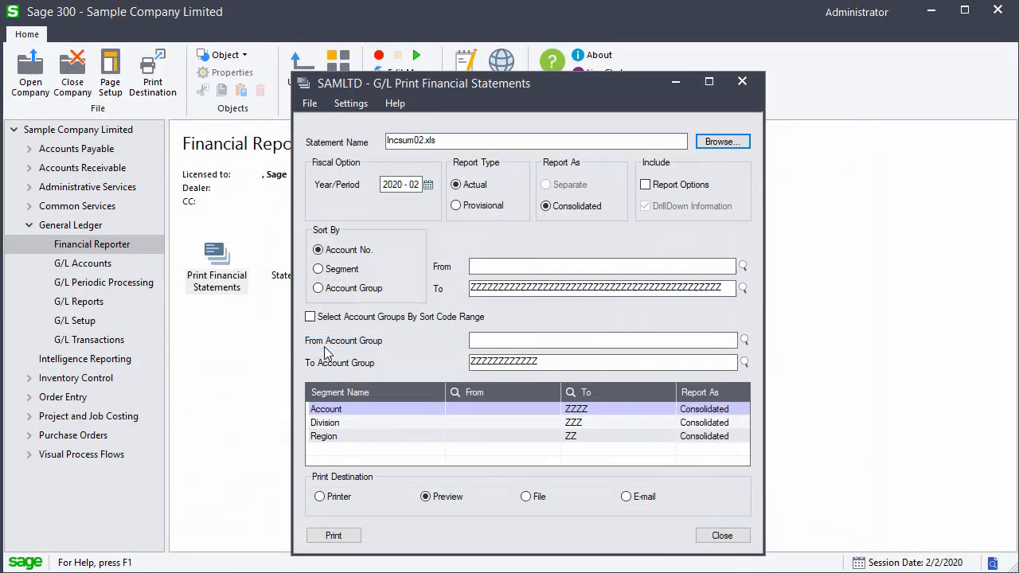
click(334, 535)
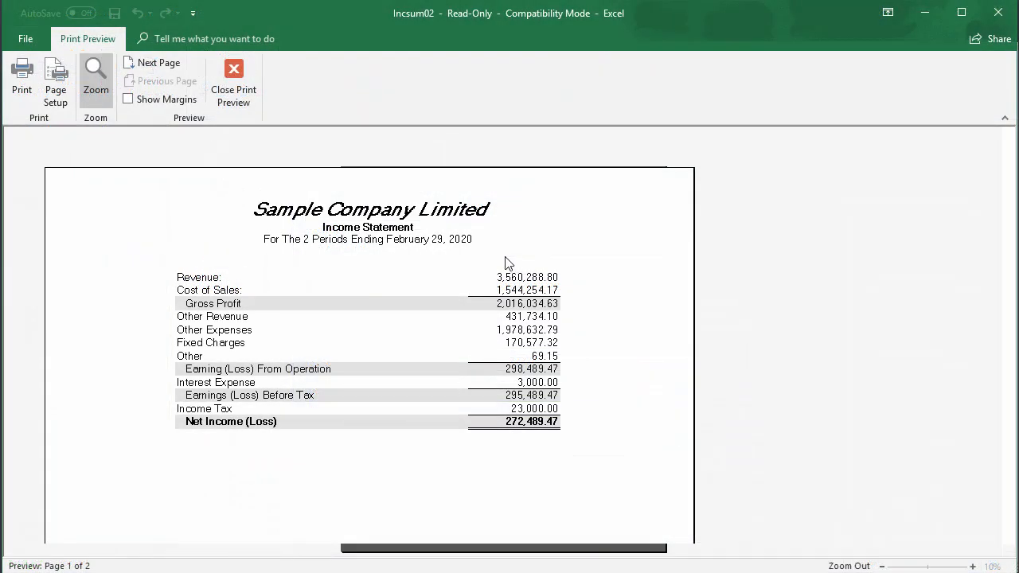
- Page forward in the Incsum02 preview to view the income statement pie chart
click(159, 63)
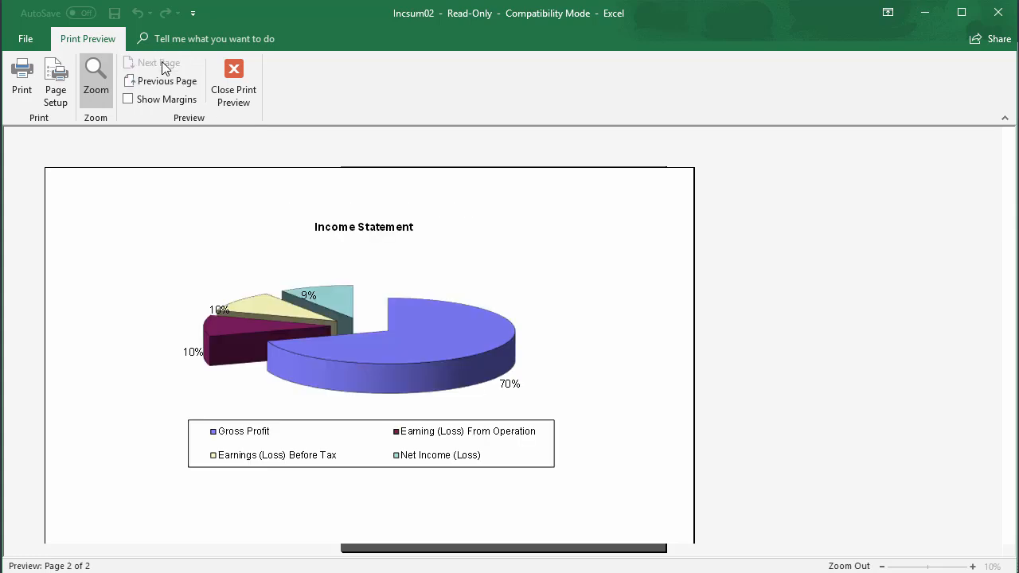
click(162, 62)
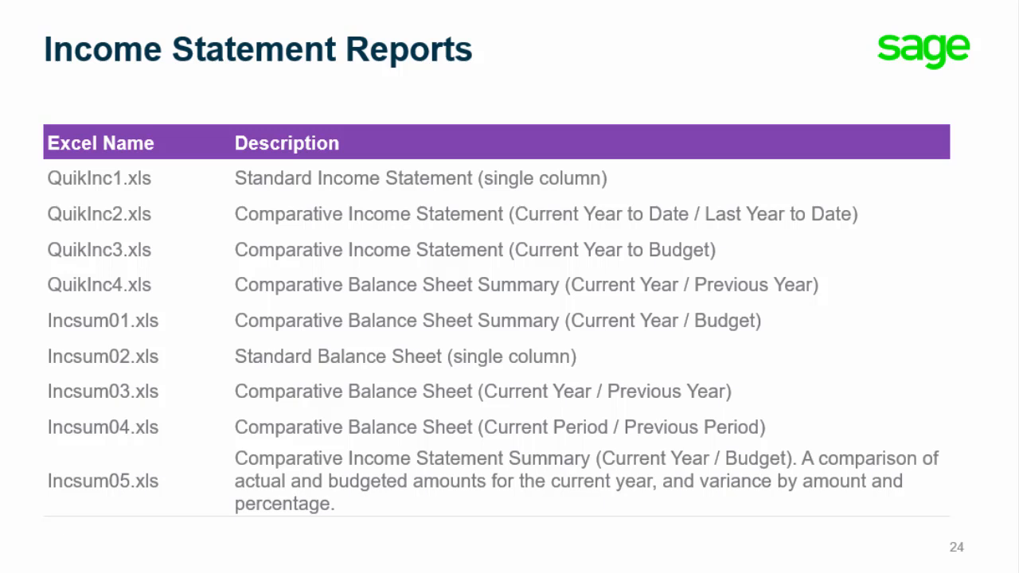
key(Right)
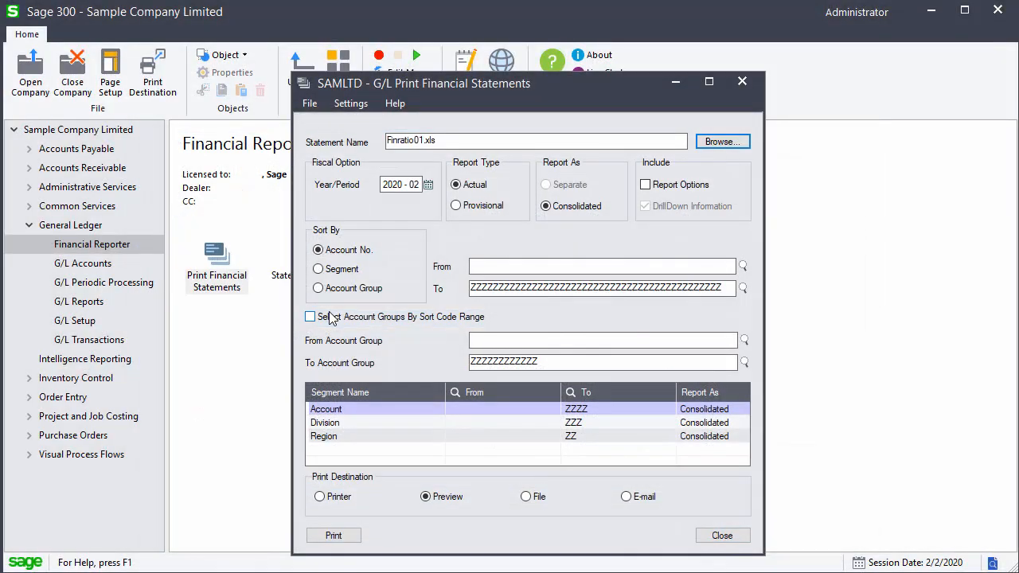
- Print the Finratio01 statement to the preview and read down the business performance ratios
click(334, 535)
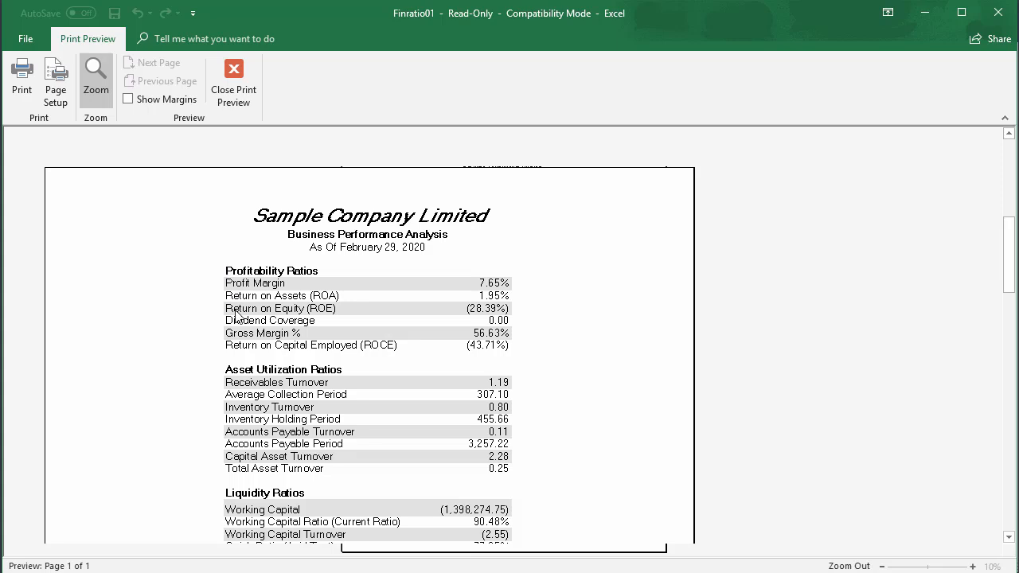
scroll(236, 316, down, 4)
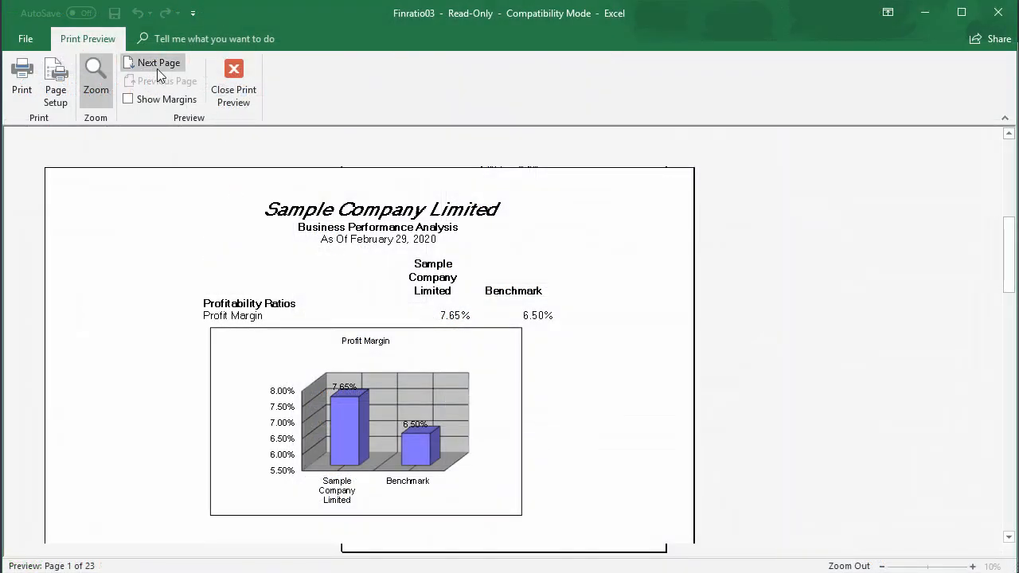
- Page forward through the Finratio03 preview to examine the charts comparing the company's ratios with the benchmark
click(157, 69)
click(157, 68)
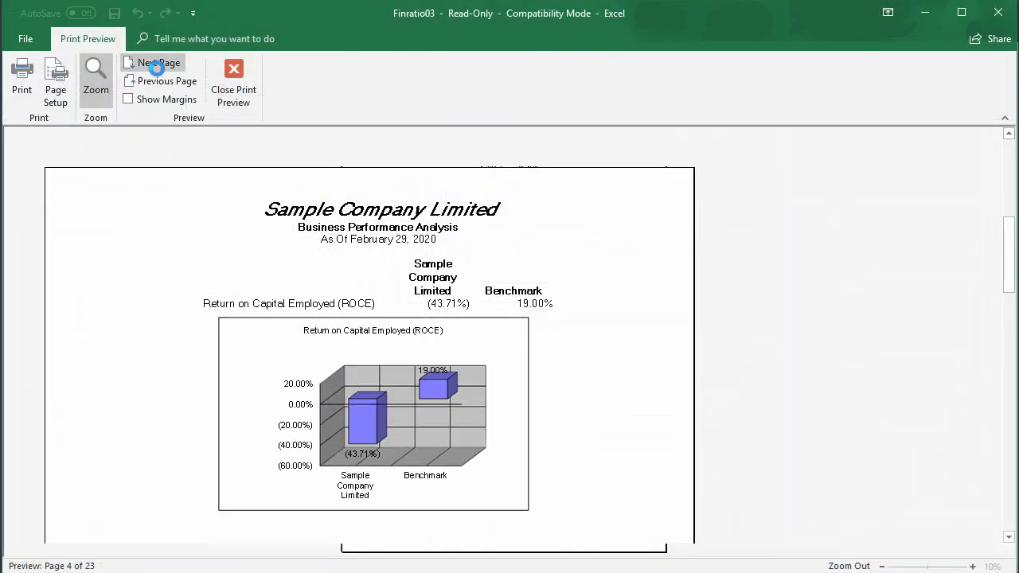
click(157, 69)
click(156, 68)
click(157, 68)
click(157, 68)
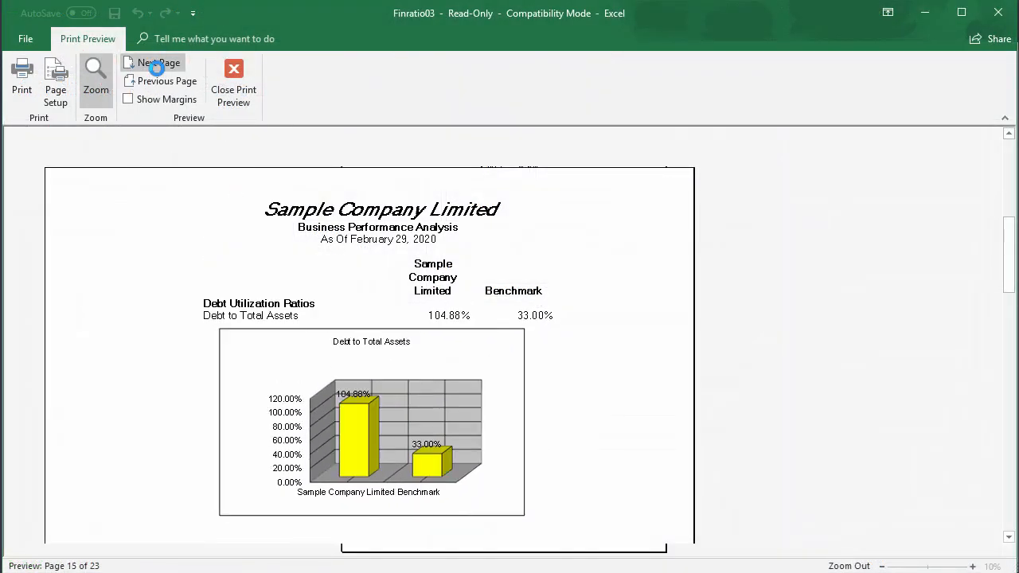
click(157, 68)
click(156, 68)
click(157, 68)
click(157, 68)
click(157, 69)
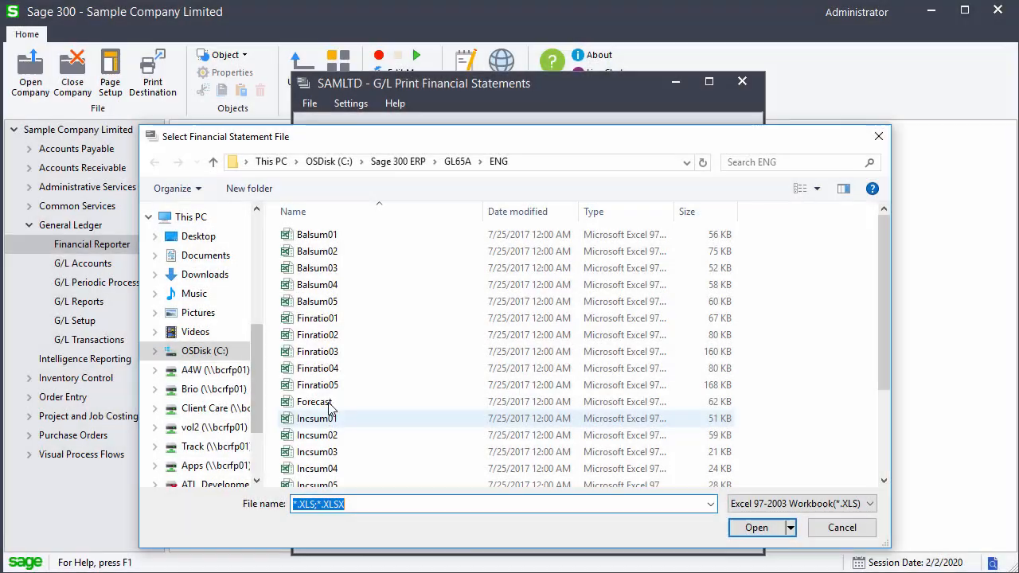
- Choose the Forecast statement file, print it to the preview and view its projected income statement and balance sheet
click(331, 404)
double_click(331, 404)
click(332, 534)
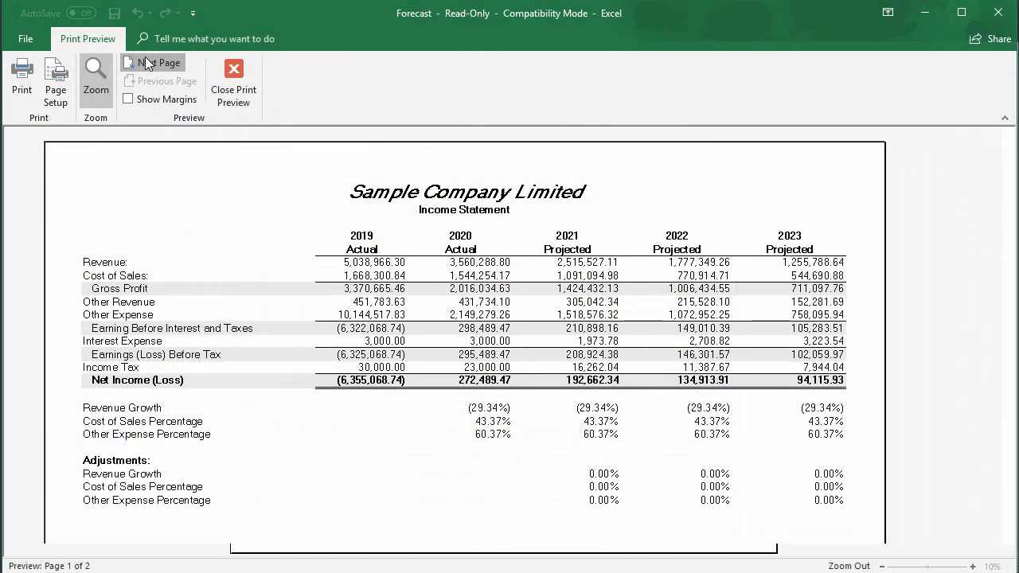
click(145, 60)
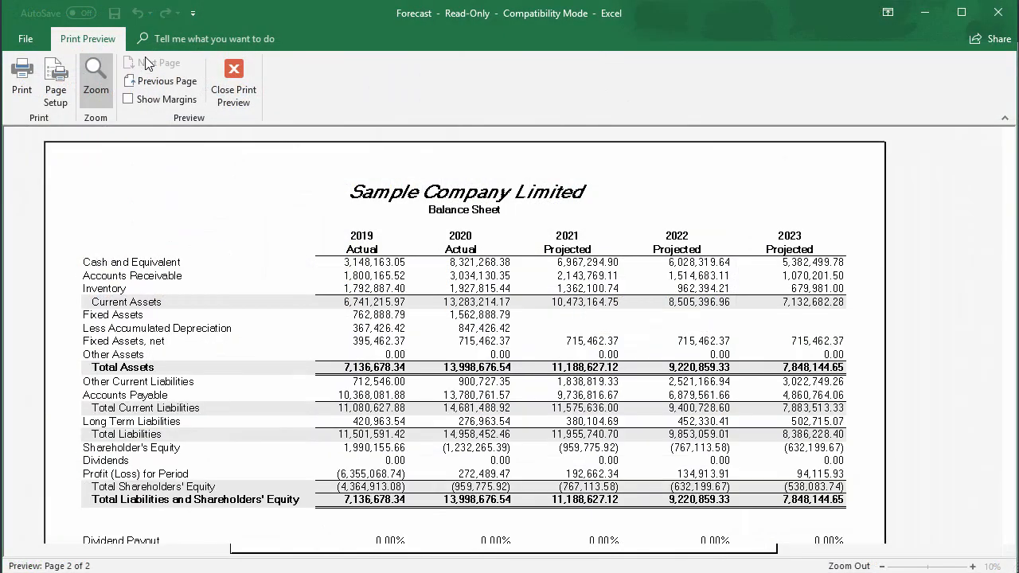
scroll(230, 205, down, 3)
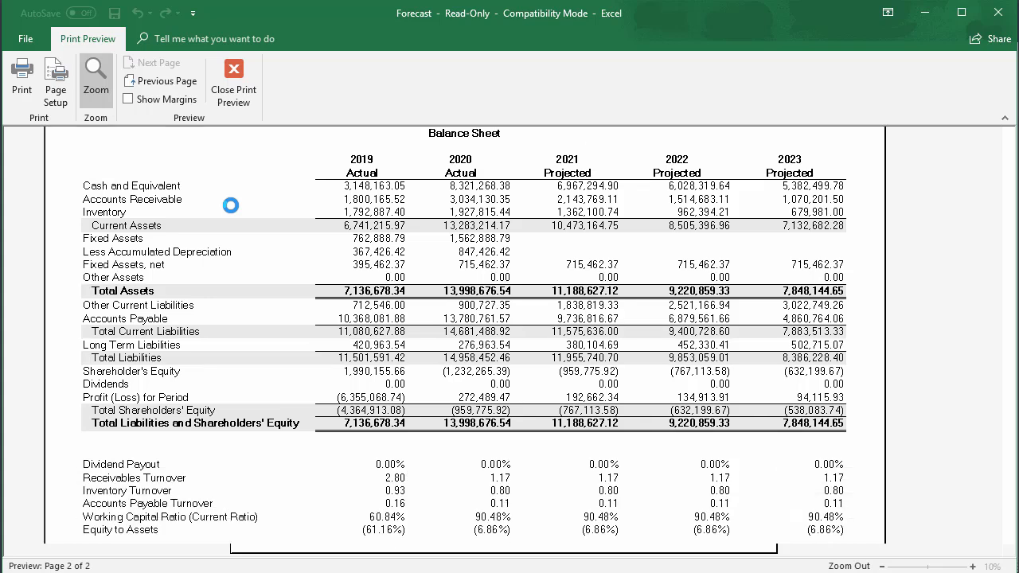